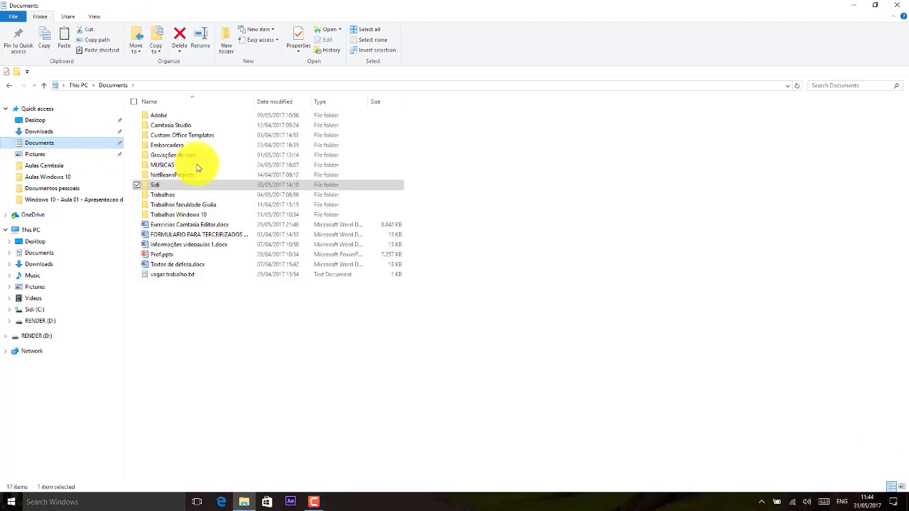
# Copy the "Trabalhos faculdade" folder from Documents and paste it onto the Windows desktop.
pyautogui.click(196, 215)
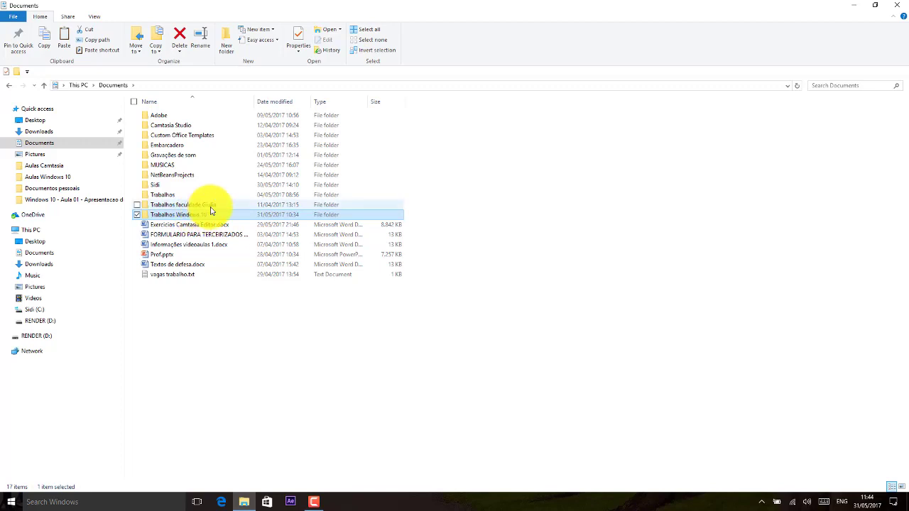
pyautogui.click(211, 206)
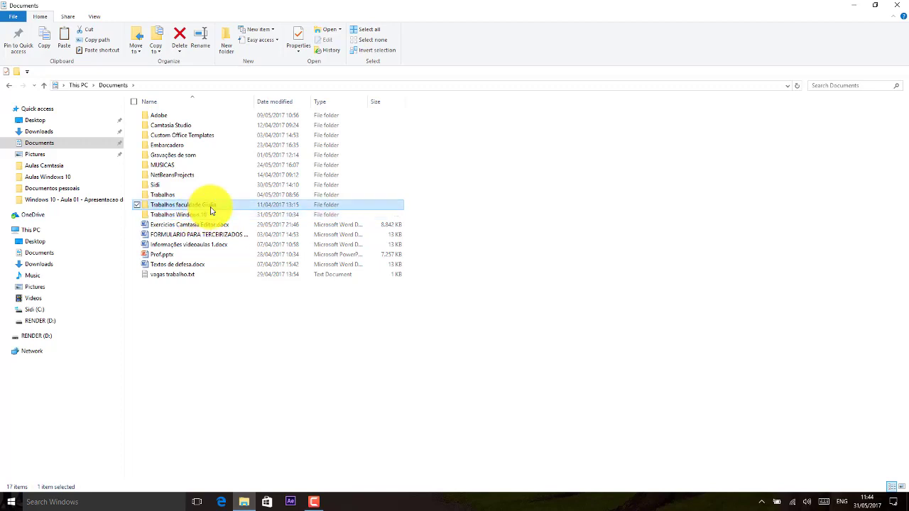
pyautogui.rightClick(210, 209)
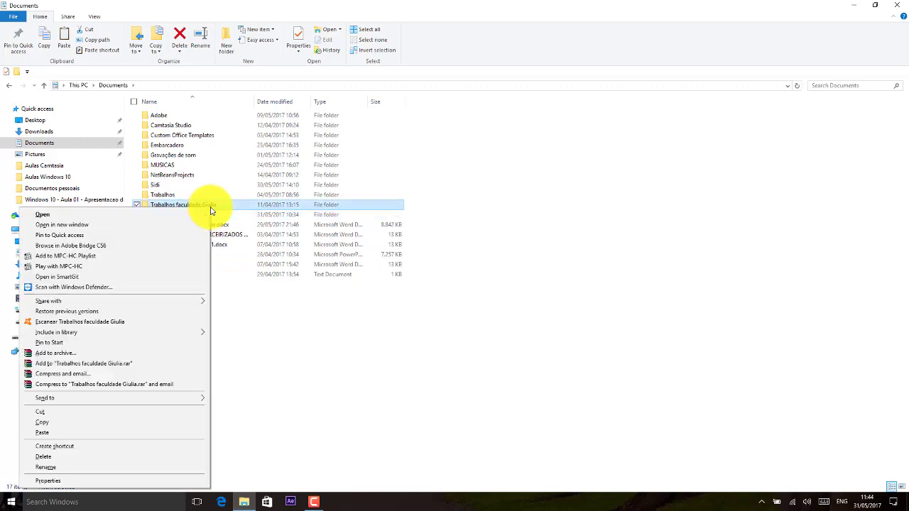
pyautogui.click(52, 423)
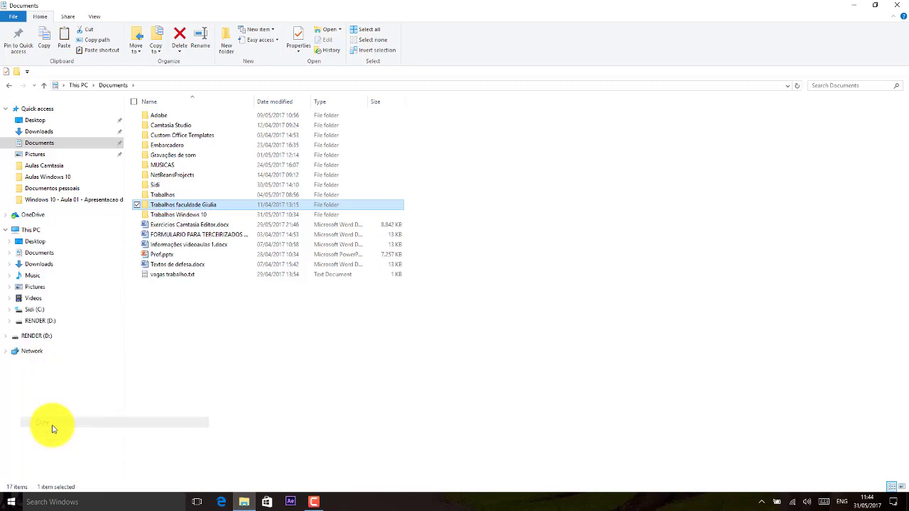
pyautogui.click(61, 122)
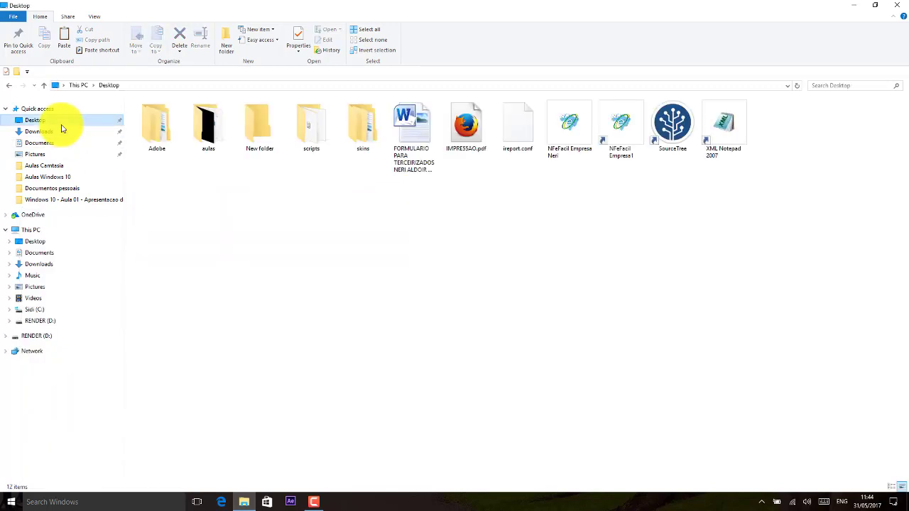
pyautogui.click(858, 5)
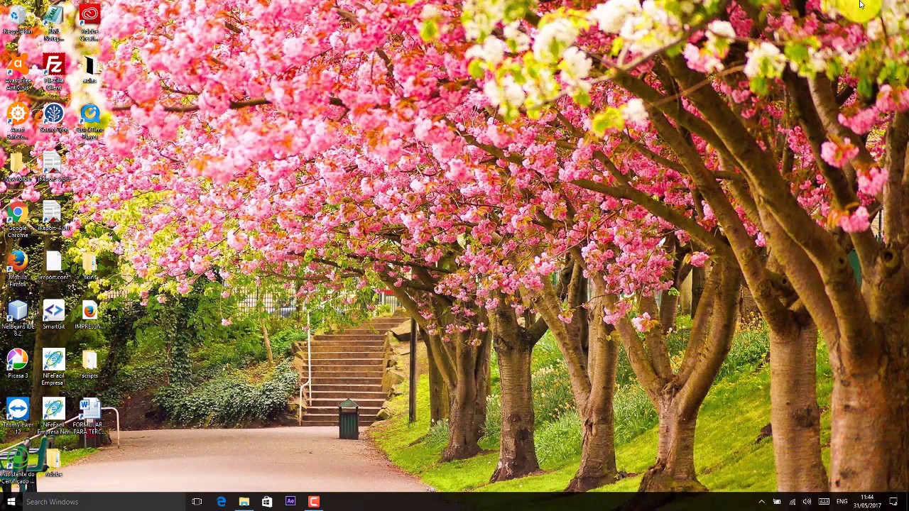
pyautogui.rightClick(345, 206)
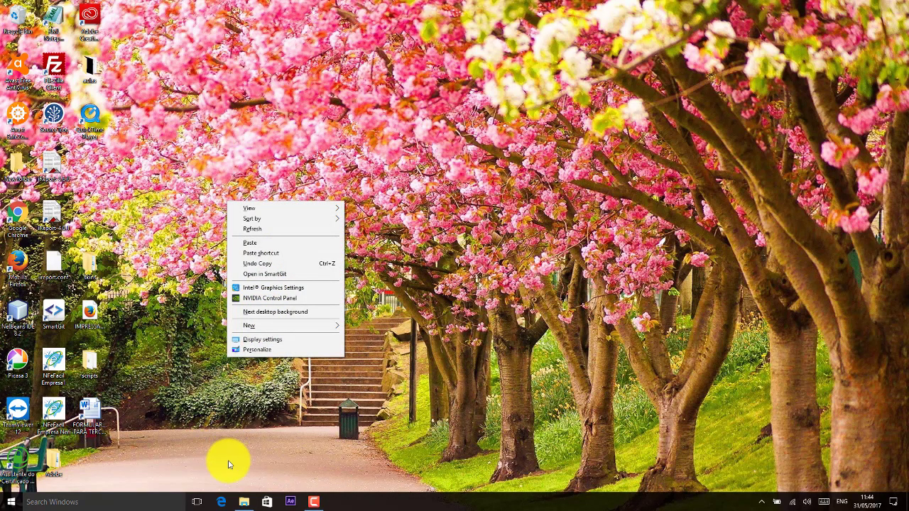
pyautogui.click(253, 245)
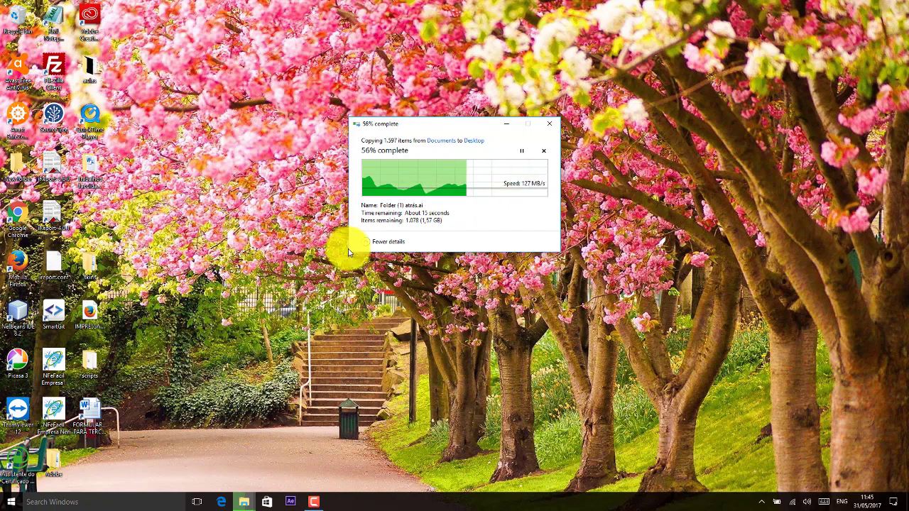
pyautogui.click(198, 343)
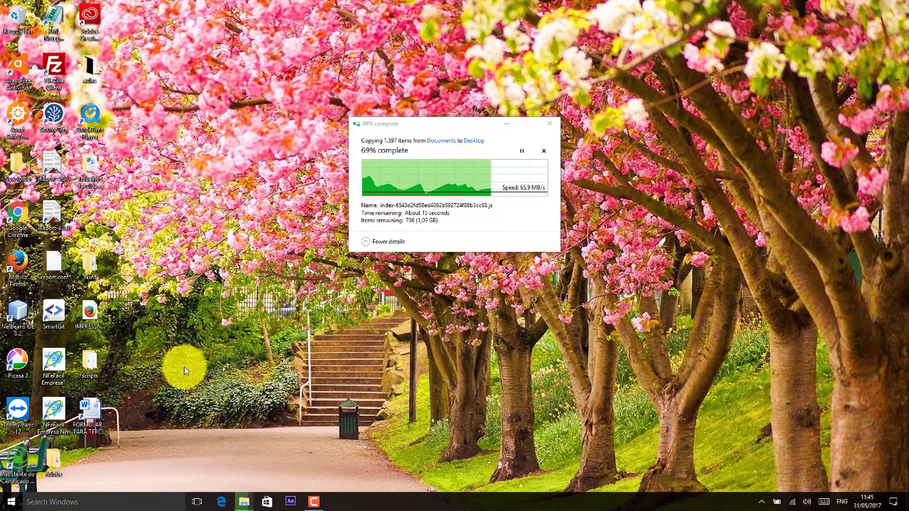
# Return to the File Explorer window and copy the procNfe XML file in the Downloads folder.
pyautogui.moveTo(251, 502)
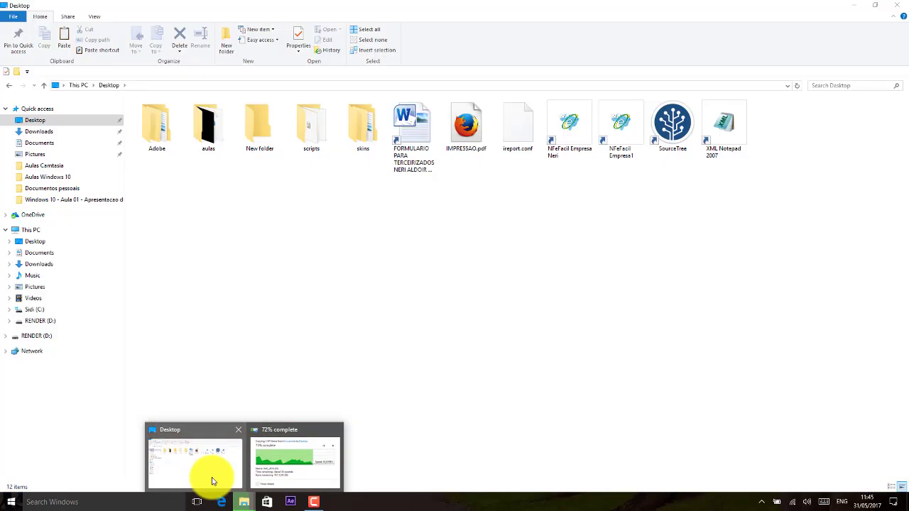
pyautogui.click(212, 482)
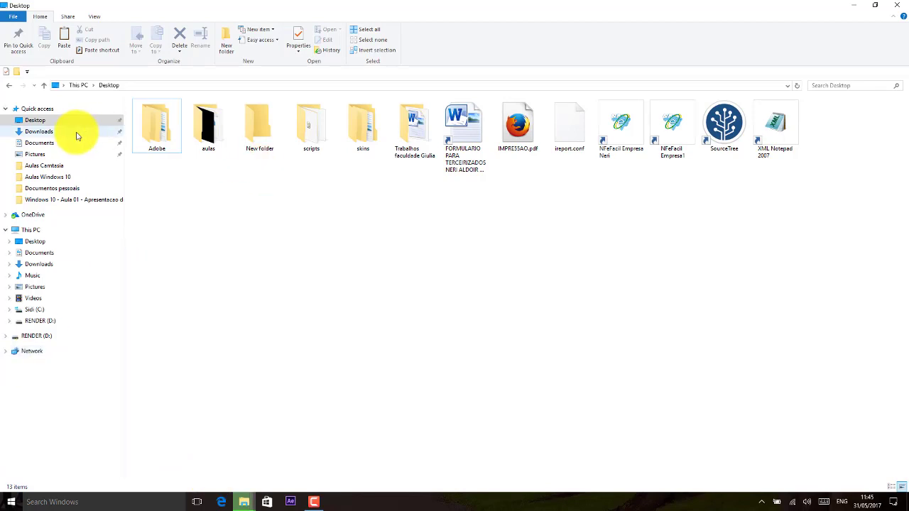
pyautogui.click(39, 132)
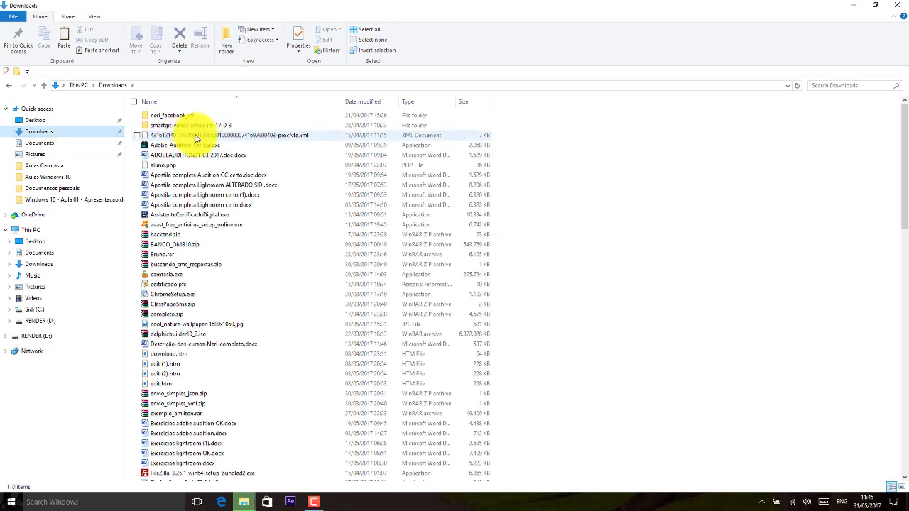
pyautogui.click(192, 134)
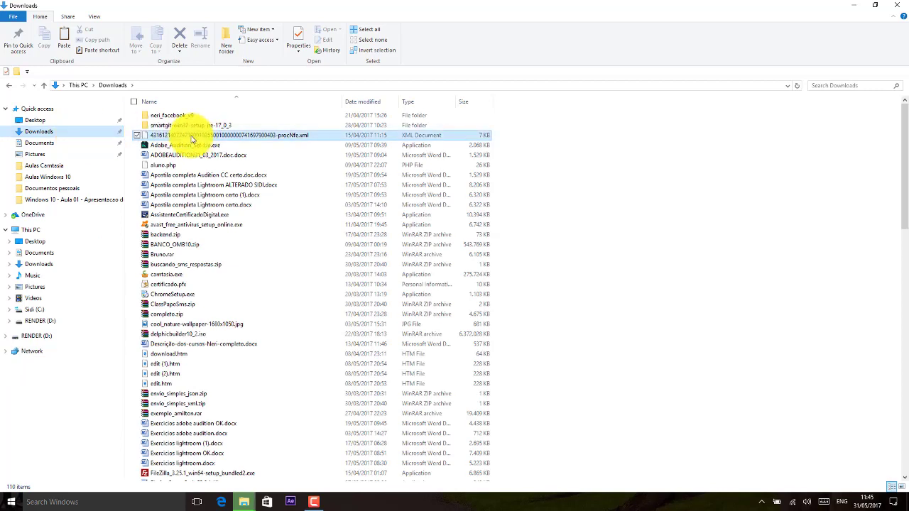
pyautogui.click(44, 43)
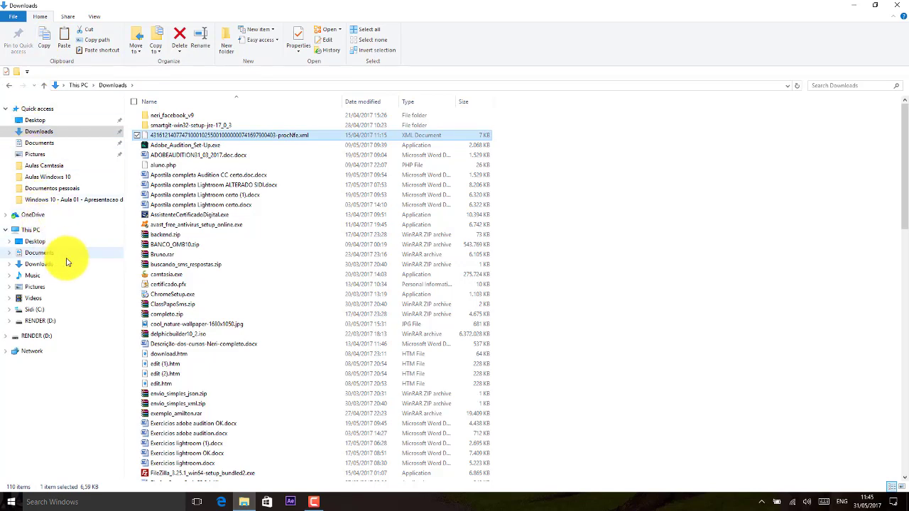
# Search the RENDER (D:) drive for .mp3 files.
pyautogui.click(37, 336)
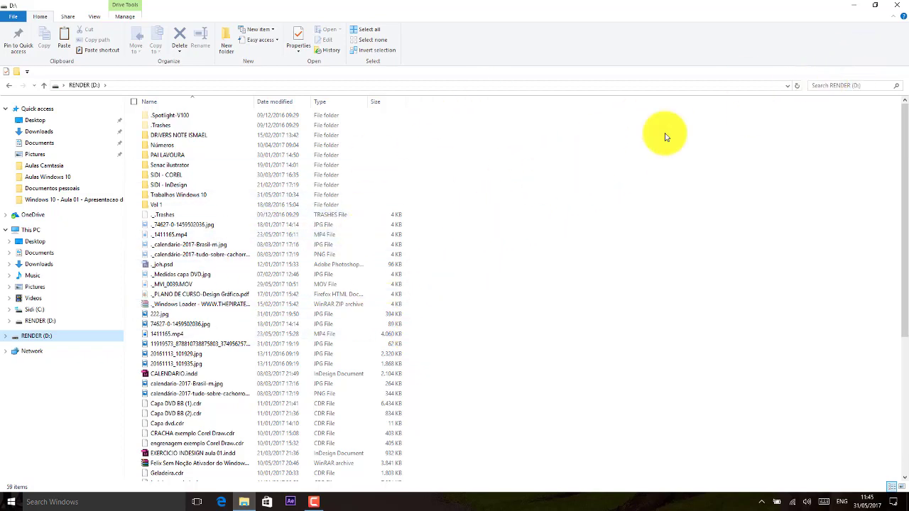
pyautogui.click(847, 84)
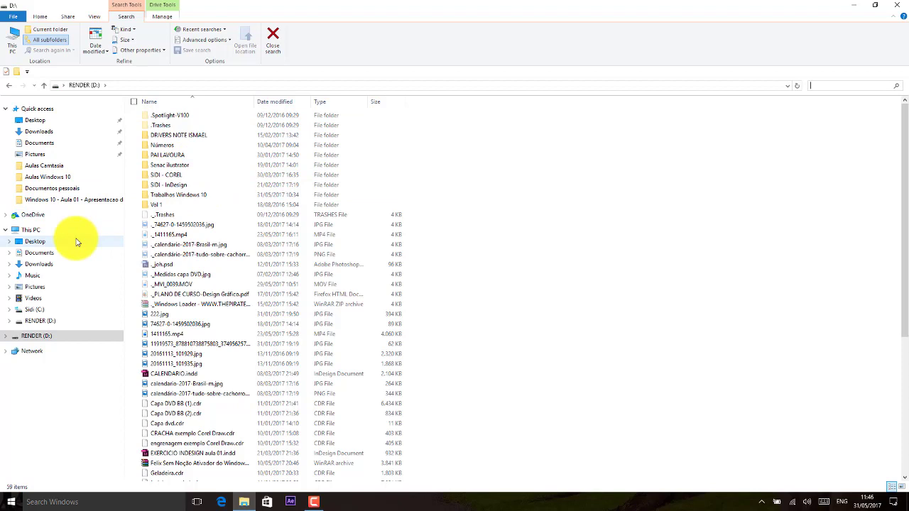
pyautogui.click(39, 323)
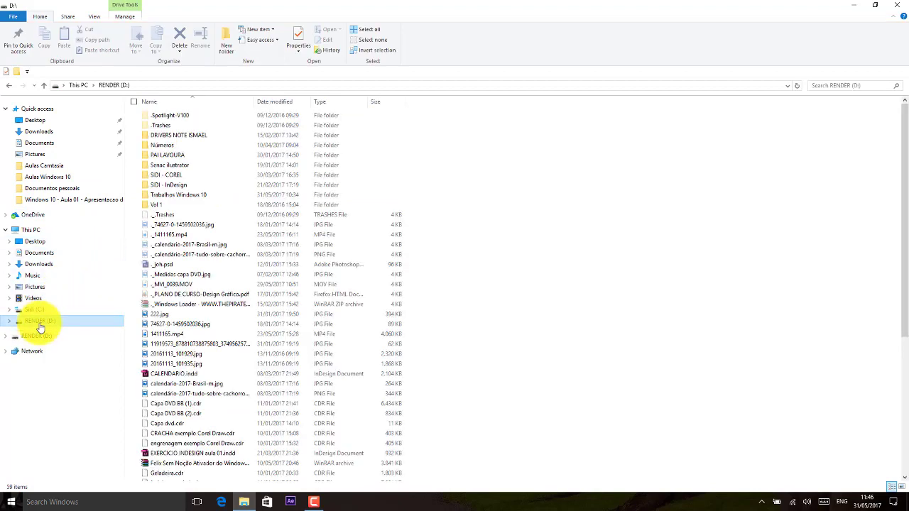
pyautogui.click(843, 86)
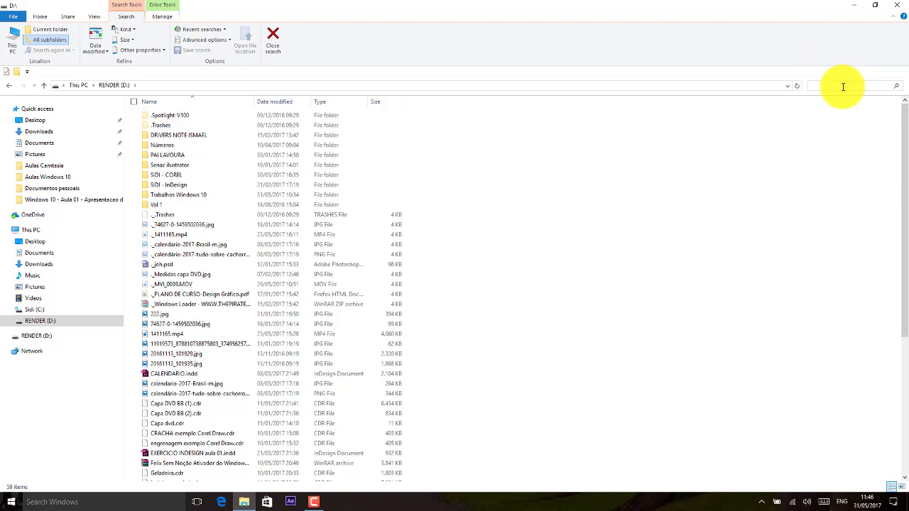
pyautogui.write('.mp3')
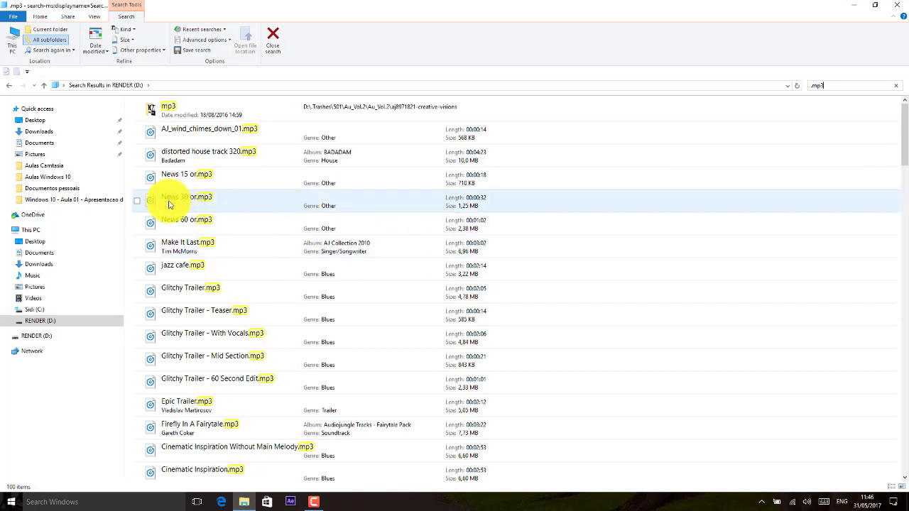
# Replace the search on the RENDER (D:) drive with one for .mp4 files.
pyautogui.click(198, 206)
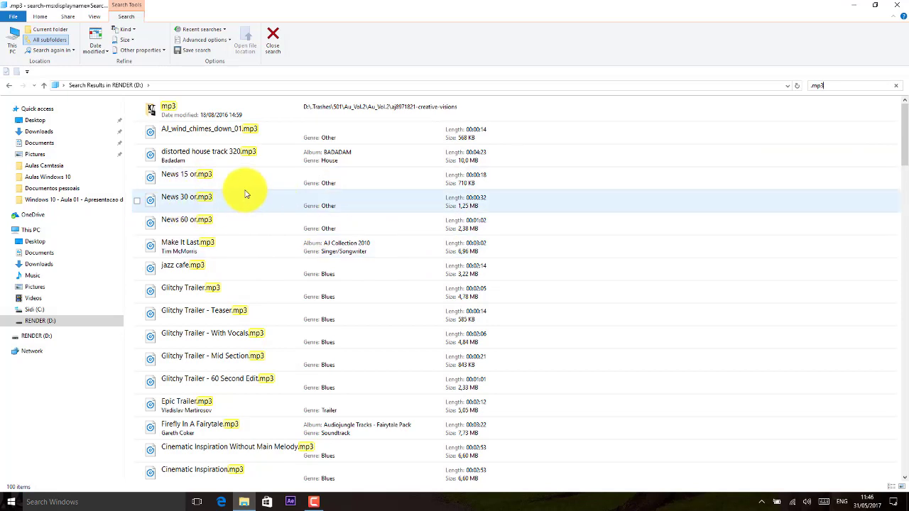
pyautogui.hotkey('alt', 'Left')
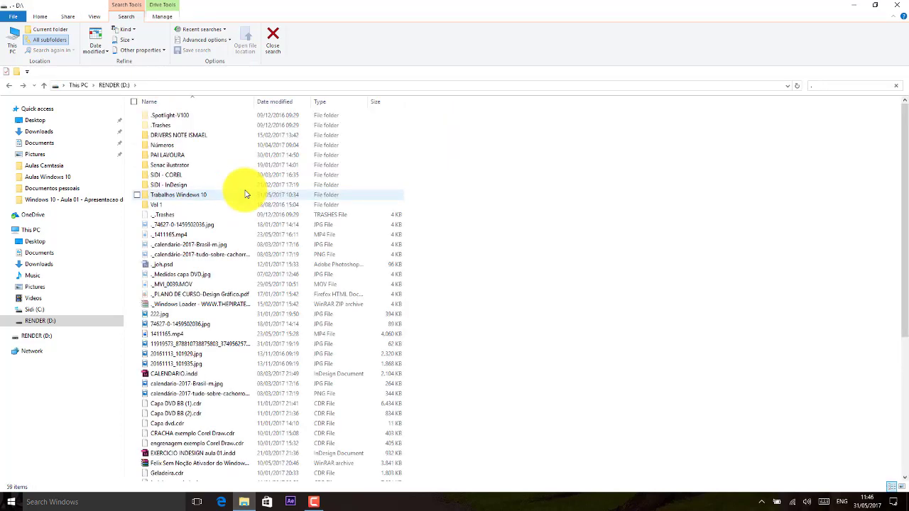
pyautogui.write('mp4')
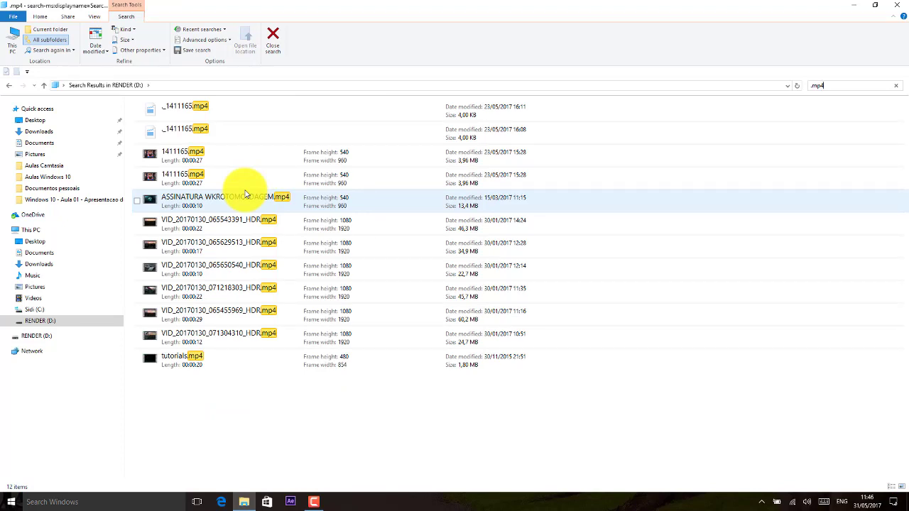
pyautogui.click(40, 313)
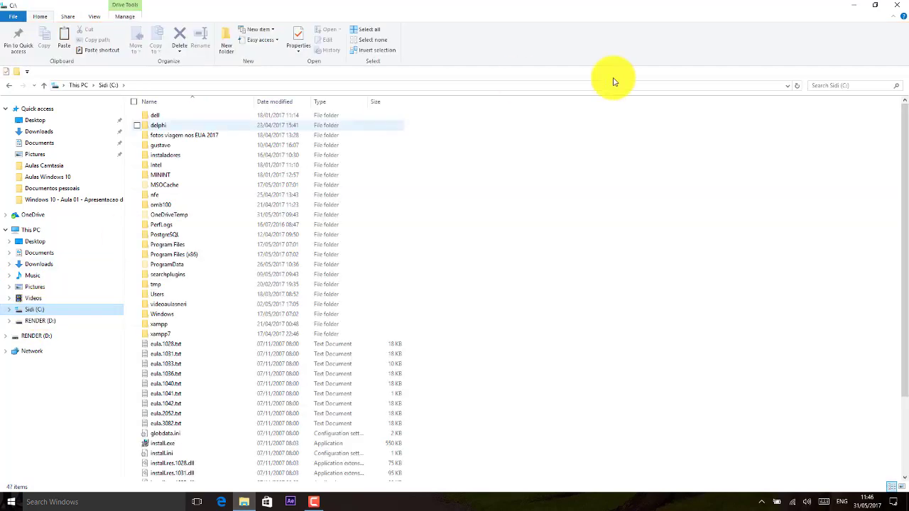
pyautogui.click(835, 87)
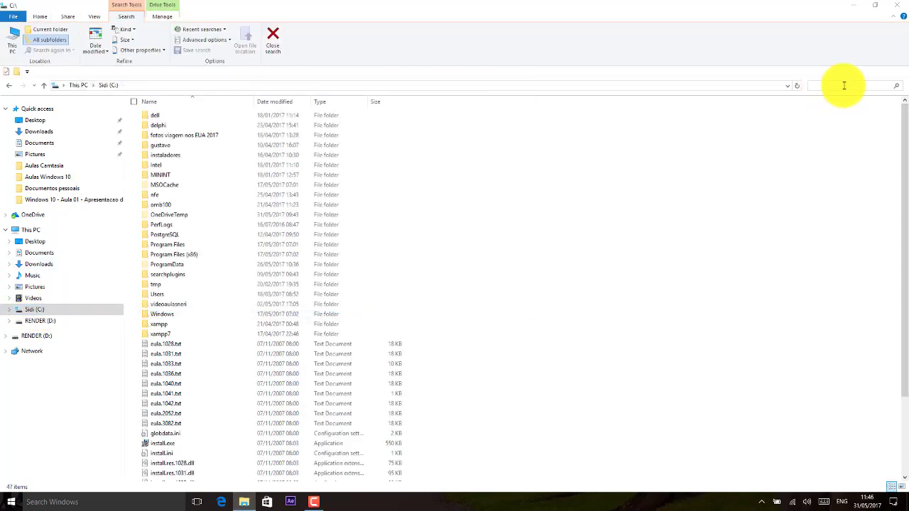
pyautogui.write('.mp4')
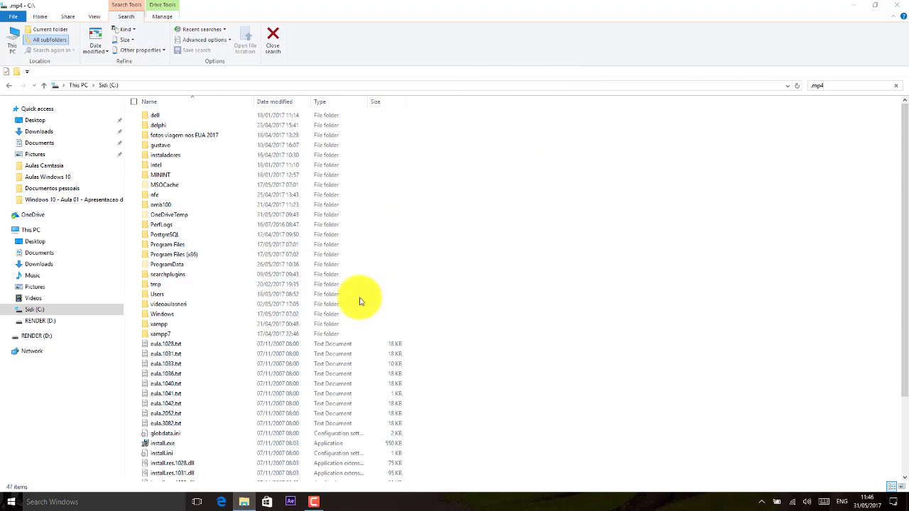
pyautogui.click(905, 426)
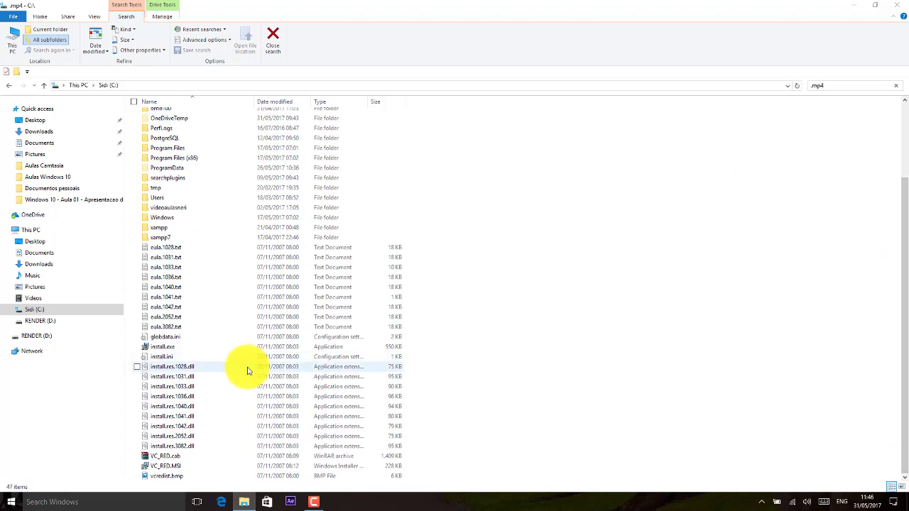
pyautogui.click(35, 298)
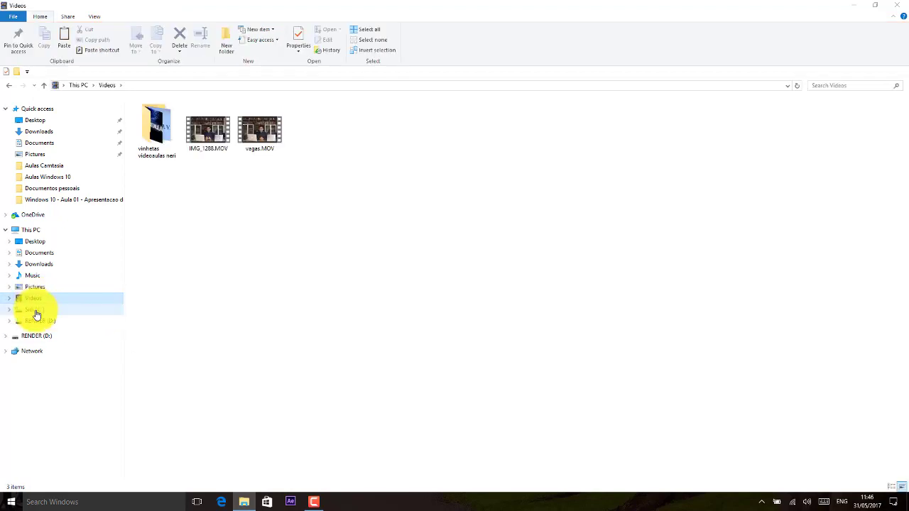
# Search the Sidi (C:) drive for .mp4 files.
pyautogui.click(36, 311)
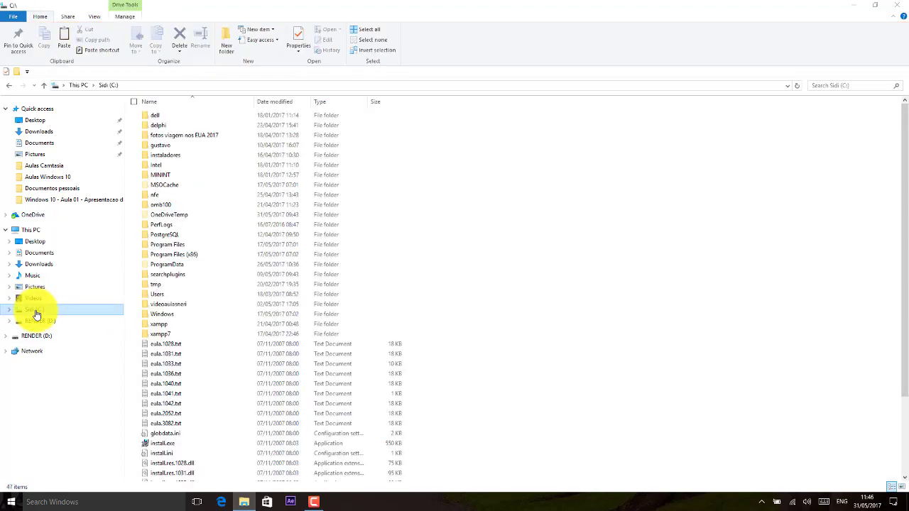
pyautogui.click(854, 84)
pyautogui.write('.')
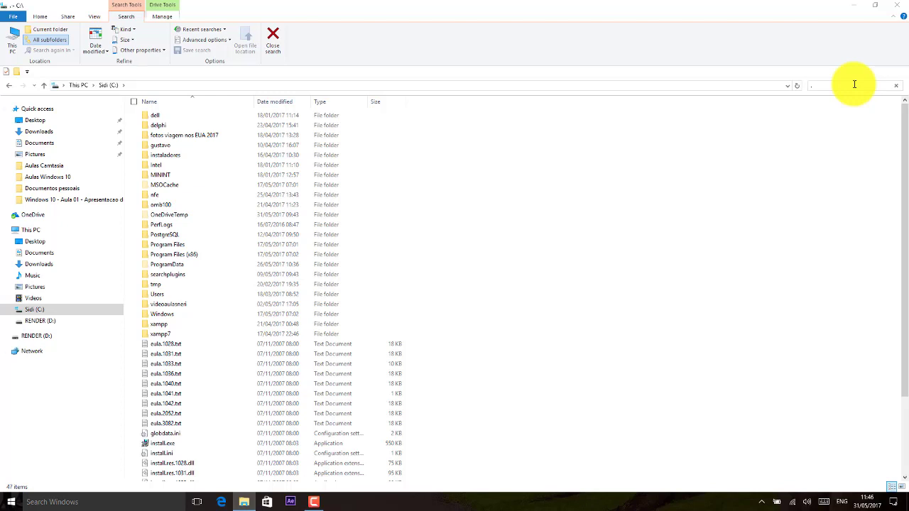
pyautogui.write('mp')
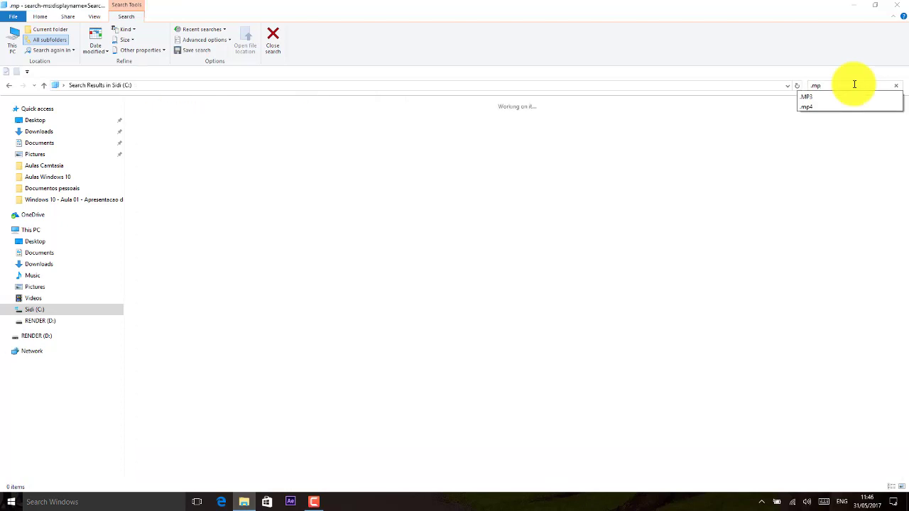
pyautogui.write('4')
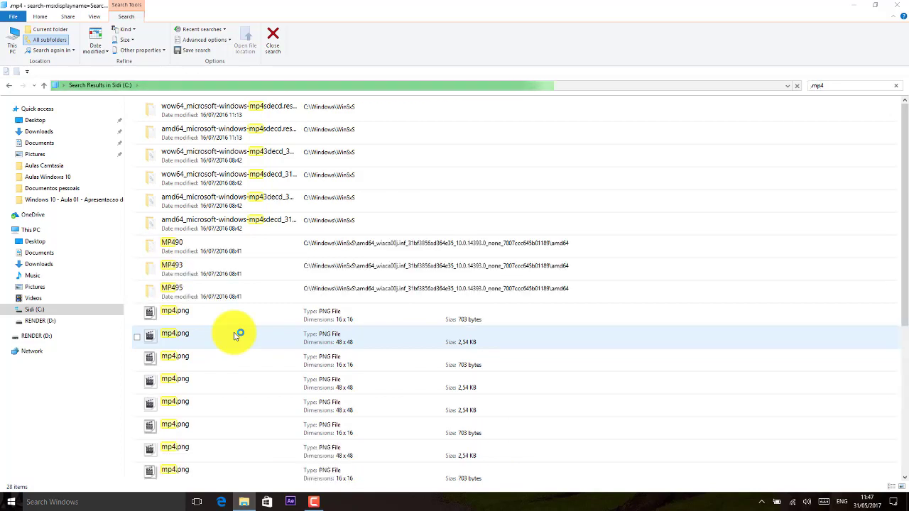
# Narrow the search on the Sidi (C:) drive to Win.mp4.
pyautogui.write('Windows.')
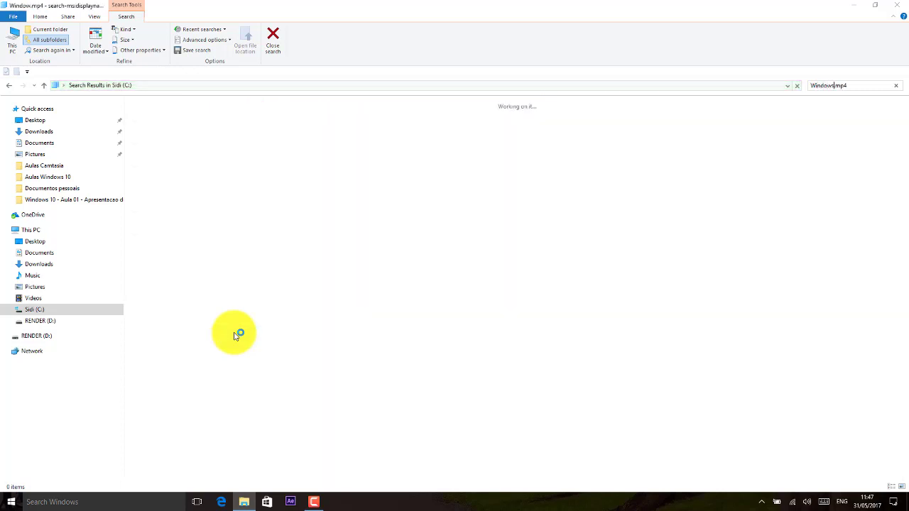
pyautogui.press('BackSpace')
pyautogui.press('BackSpace')
pyautogui.press('BackSpace')
pyautogui.press('BackSpace')
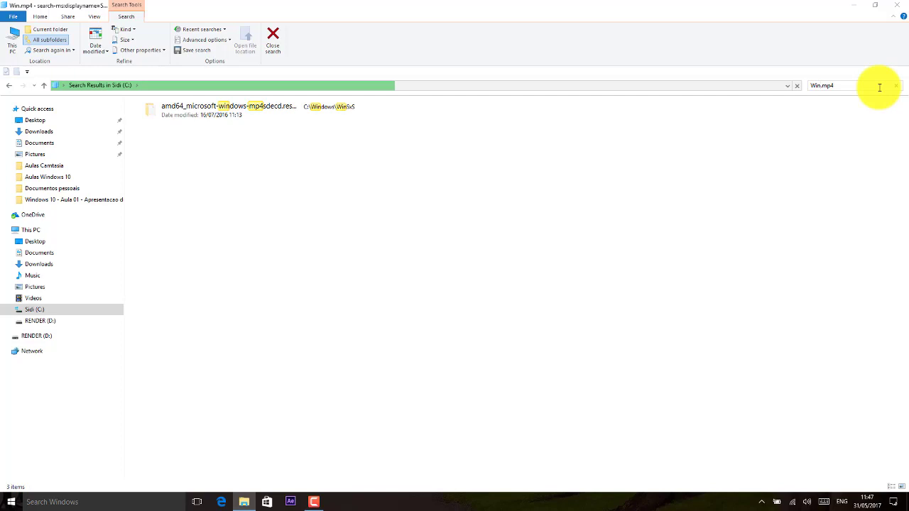
# Move the video file MVI_0039.MOV from the Pictures folder into its FOTOS DIVERSAS subfolder.
pyautogui.click(56, 153)
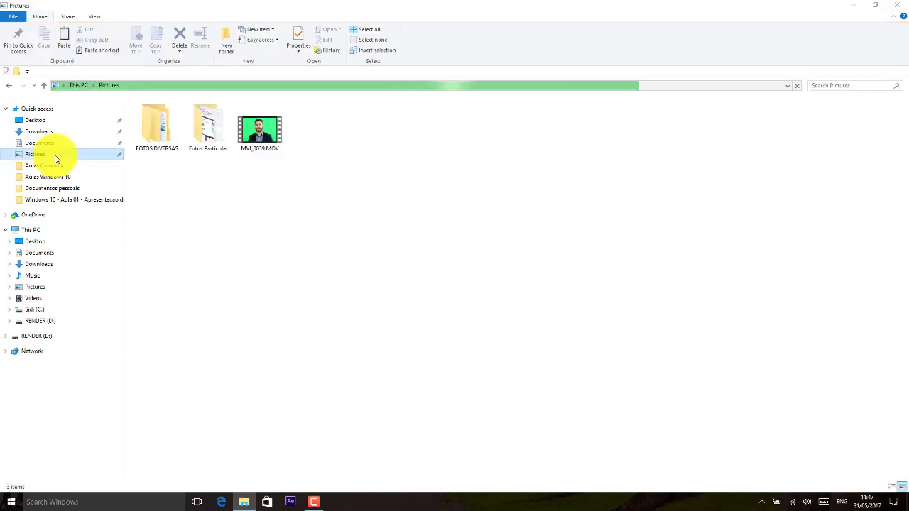
pyautogui.click(260, 143)
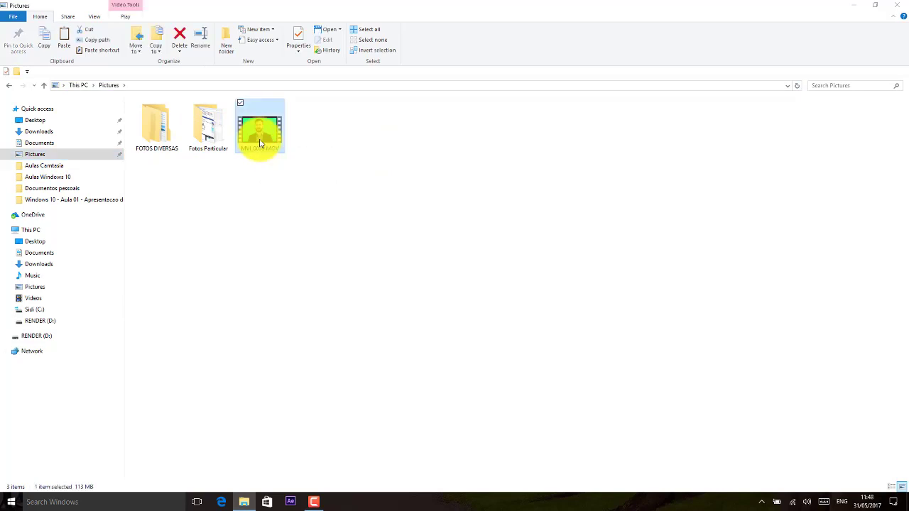
pyautogui.moveTo(260, 144); pyautogui.dragTo(157, 137)
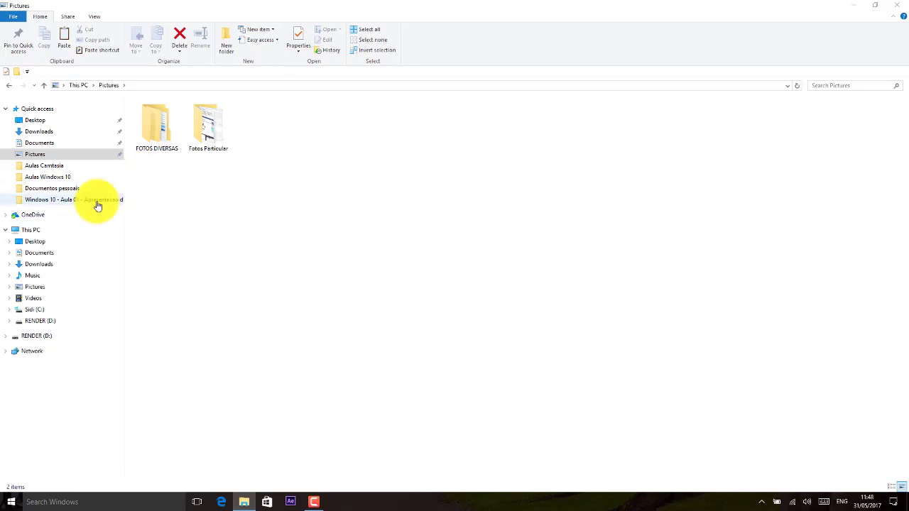
# Cut MVI_0039.MOV from the FOTOS DIVERSAS folder and paste it into the Desktop folder.
pyautogui.doubleClick(158, 137)
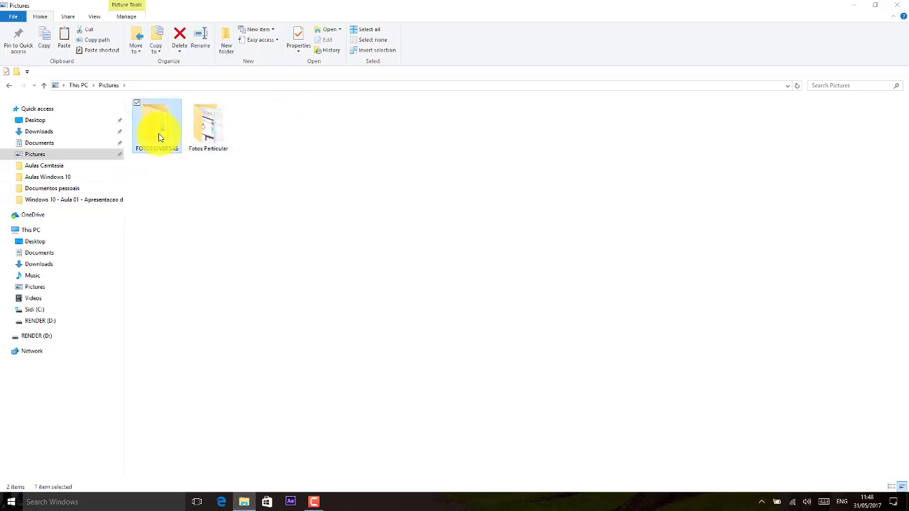
pyautogui.click(274, 187)
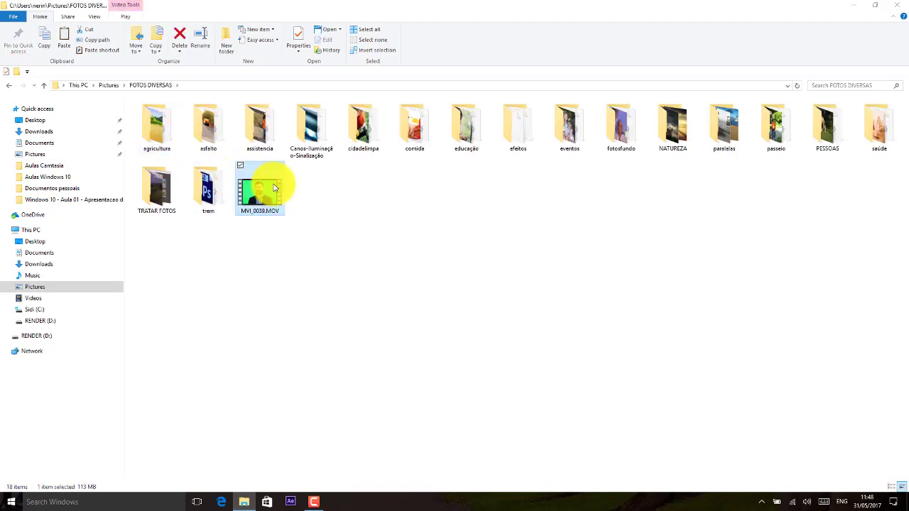
pyautogui.hotkey('ctrl', 'x')
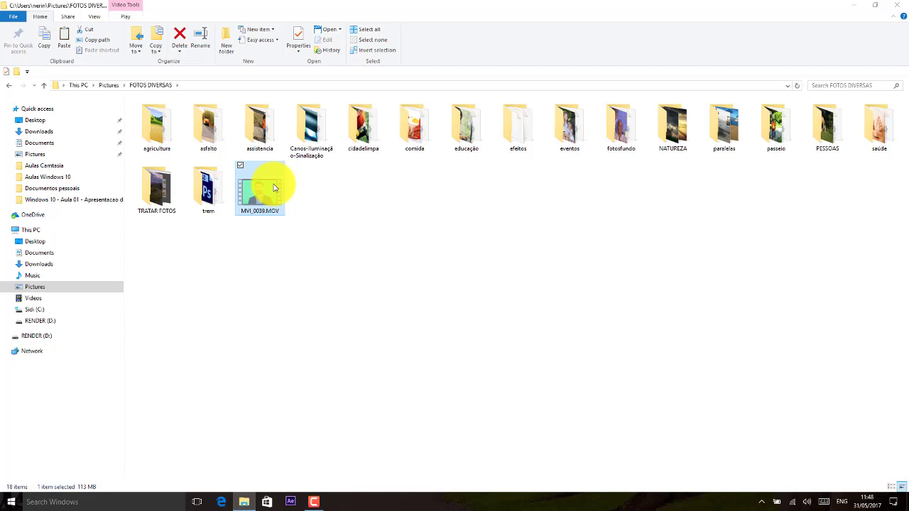
pyautogui.click(75, 123)
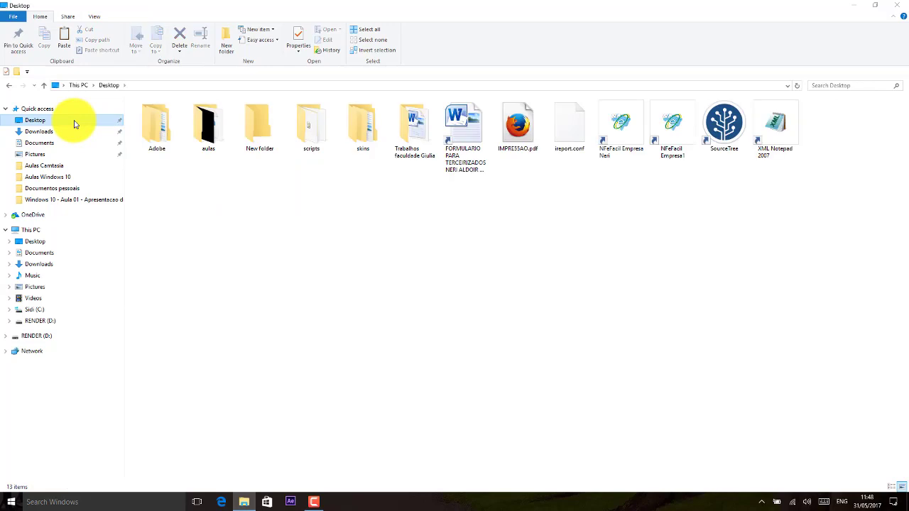
pyautogui.hotkey('ctrl', 'v')
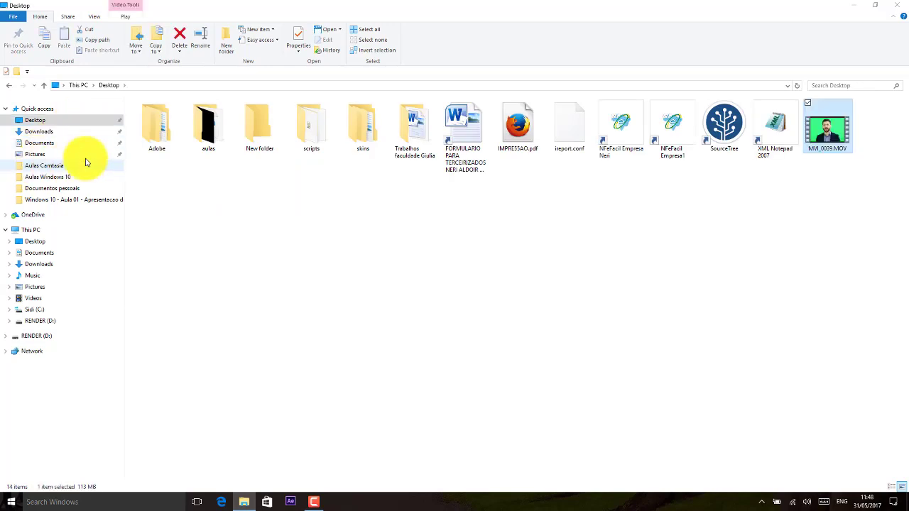
# View the Documents folder, return to the Desktop folder and close the File Explorer window.
pyautogui.click(64, 145)
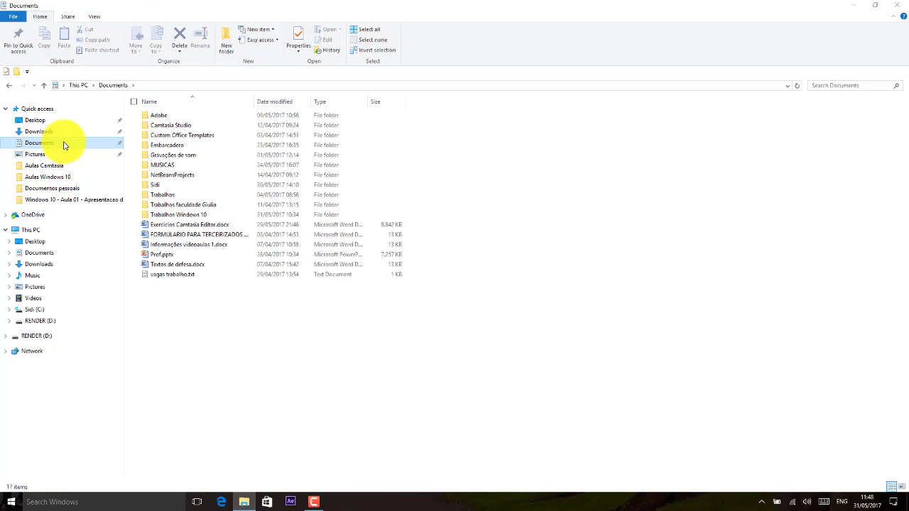
pyautogui.click(80, 126)
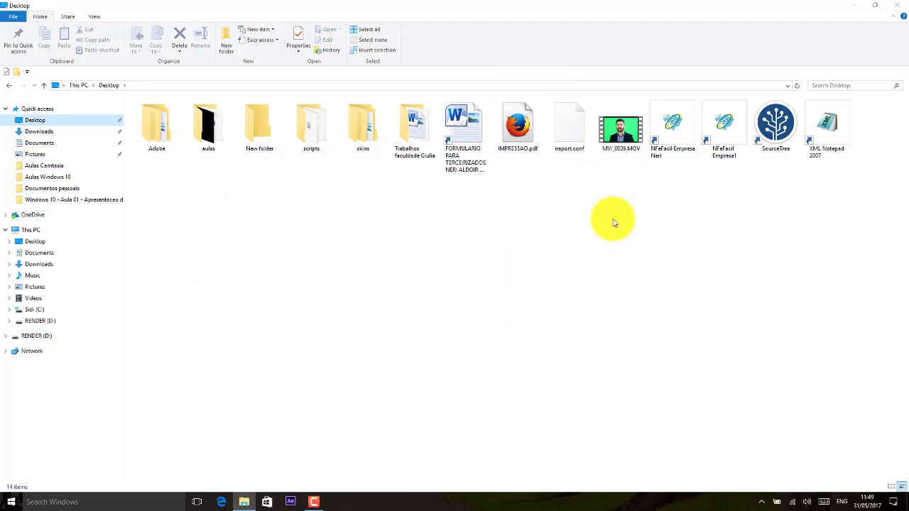
pyautogui.click(897, 5)
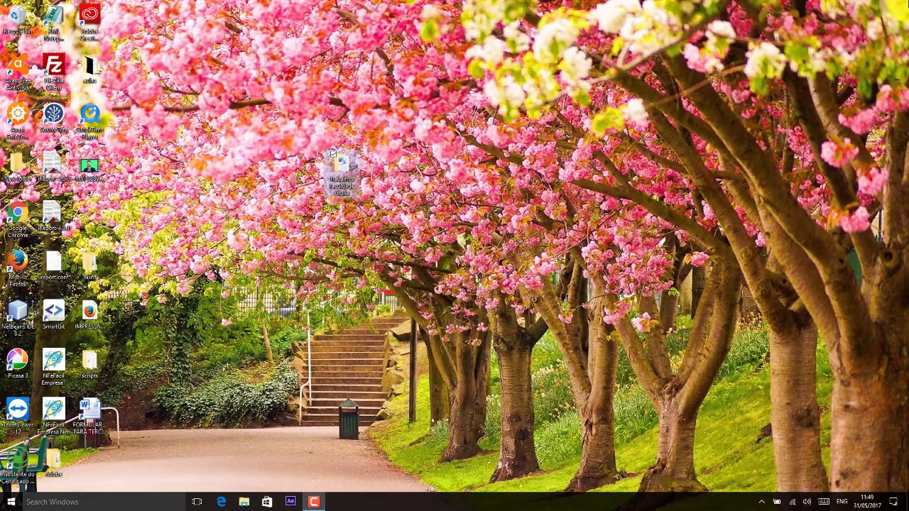